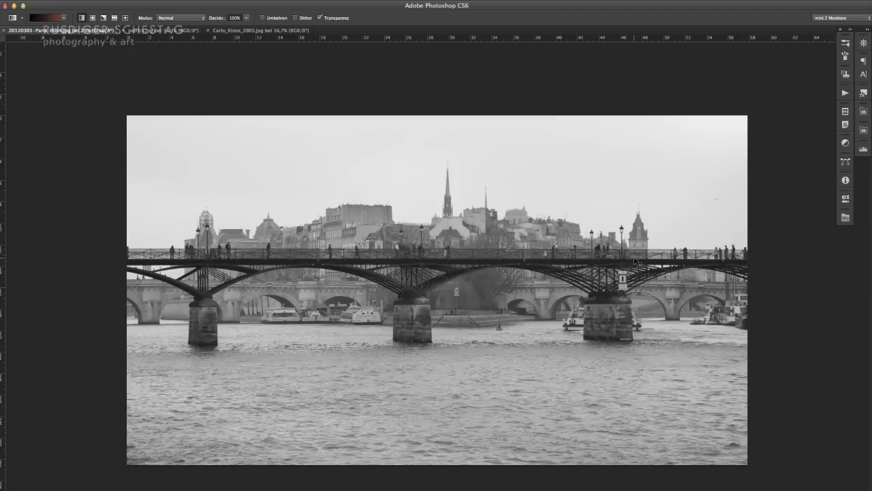
Open Levels on the bridge photo and try black input 35 and white input 228.
key("ctrl+l")
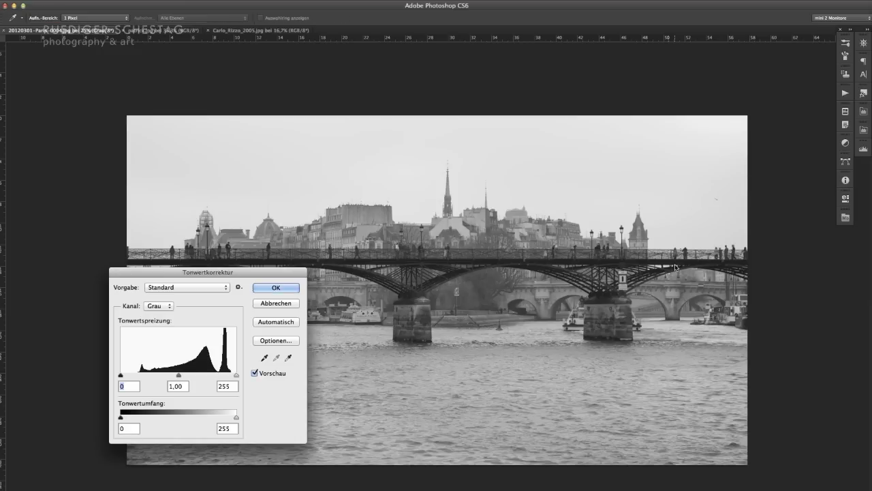
mouse_move(217, 267)
left_mouse_down()
mouse_move(489, 294)
mouse_move(808, 288)
left_mouse_up()
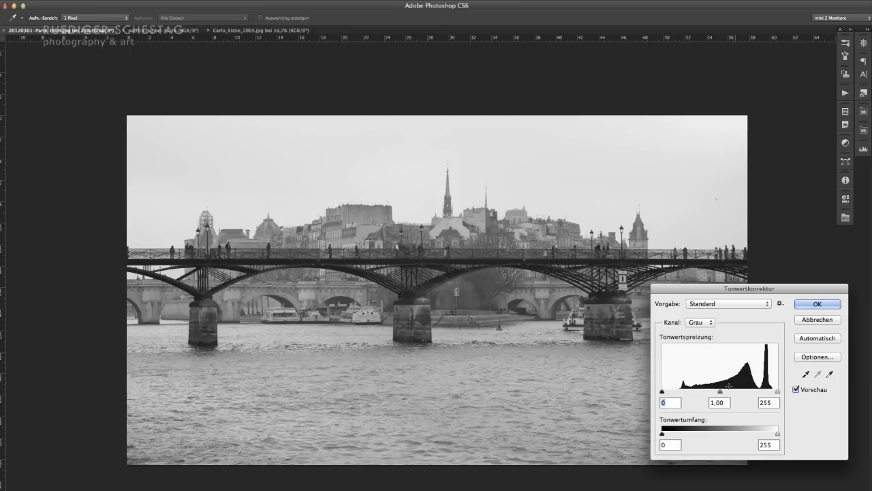
left_click_drag(715, 291, 461, 64)
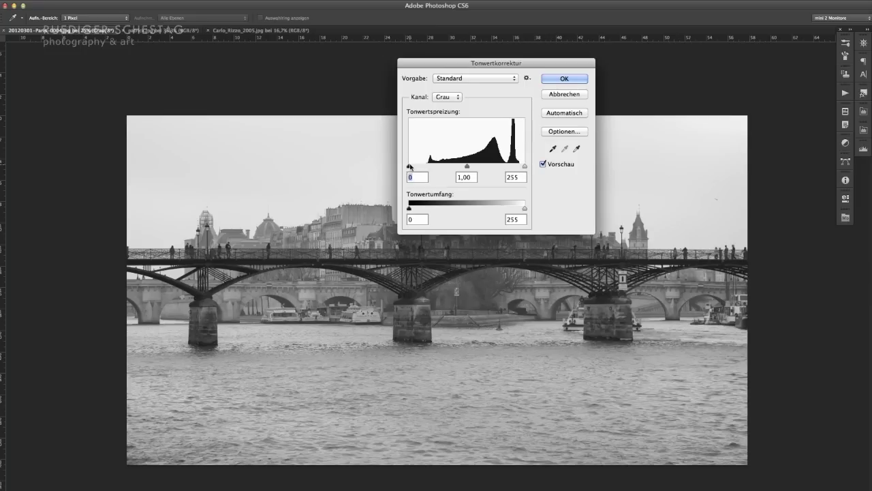
left_click(411, 160)
left_click_drag(410, 167, 426, 167)
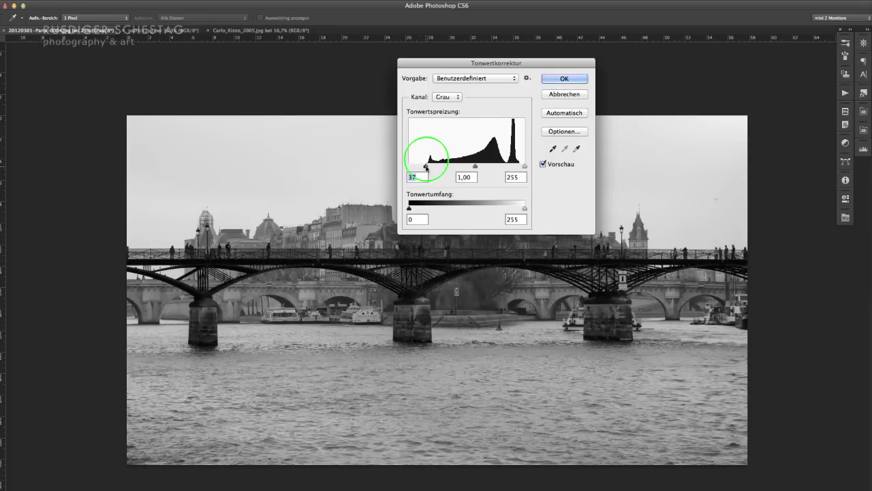
left_click_drag(525, 167, 514, 168)
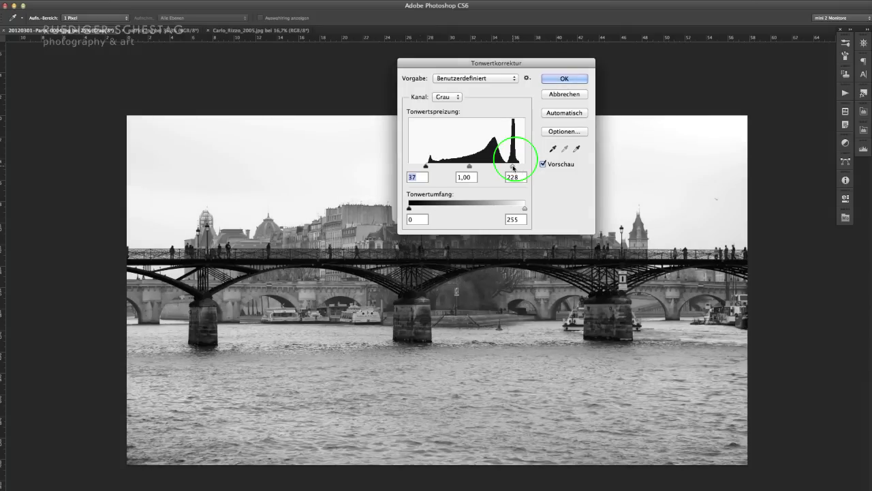
Fine-tune the Levels black and white inputs, ending with the white input at 237.
mouse_move(536, 64)
left_mouse_down()
mouse_move(659, 41)
mouse_move(714, 47)
left_mouse_up()
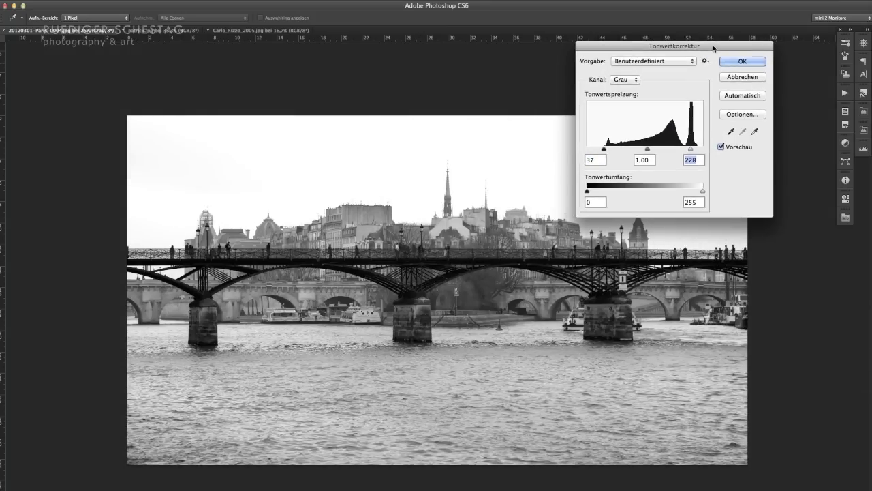
left_click_drag(691, 148, 692, 150)
left_click_drag(603, 149, 605, 150)
mouse_move(692, 149)
left_mouse_down()
mouse_move(710, 151)
mouse_move(689, 150)
left_mouse_up()
left_click(689, 150)
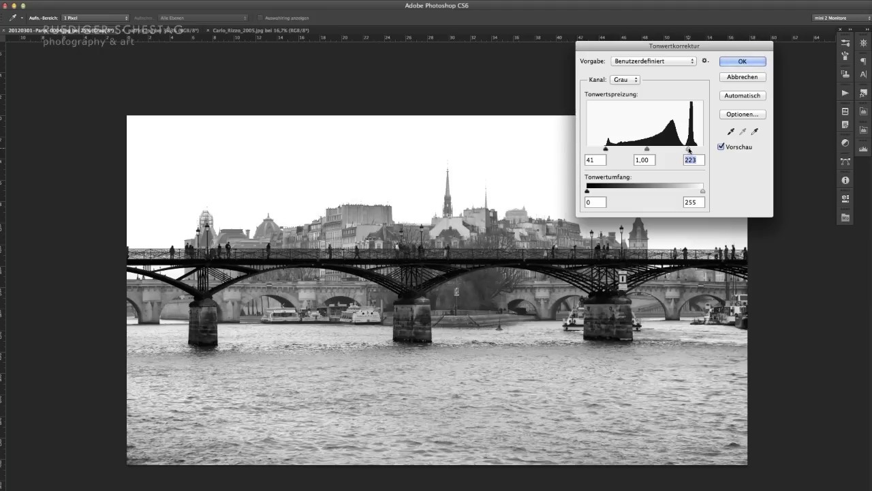
left_click_drag(689, 150, 703, 150)
mouse_move(606, 149)
left_mouse_down()
mouse_move(584, 150)
mouse_move(616, 150)
left_mouse_up()
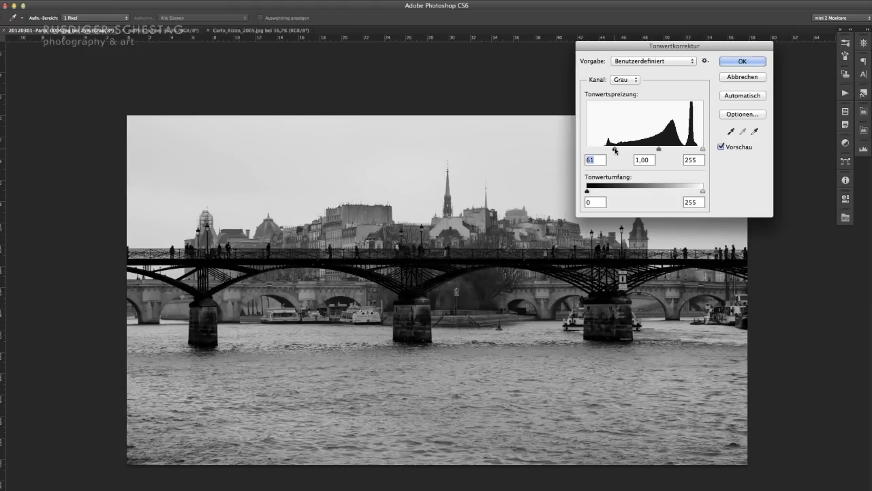
mouse_move(703, 149)
left_mouse_down()
mouse_move(686, 149)
mouse_move(695, 150)
left_mouse_up()
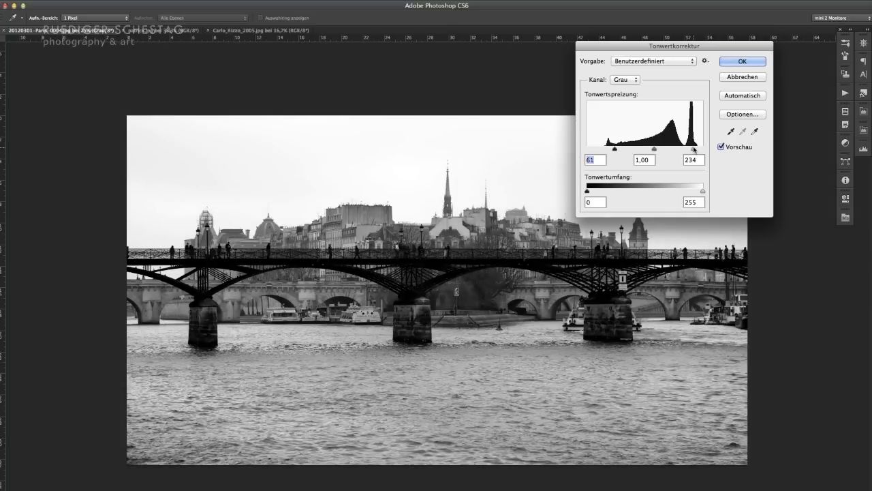
left_click_drag(695, 149, 696, 149)
Reset the Levels inputs to 0 and 255 and preview the shadow clipping.
left_click_drag(616, 151, 580, 148)
left_click_drag(695, 150, 717, 153)
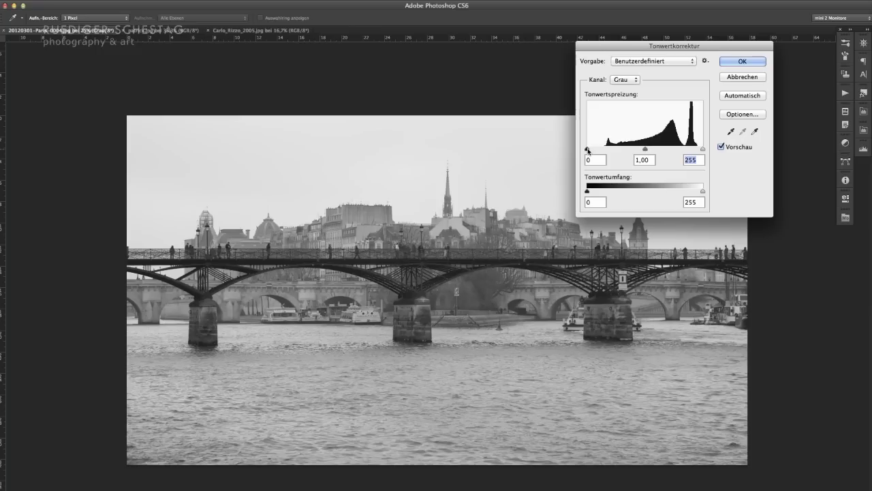
left_click_drag(588, 151, 589, 150)
left_click(588, 151, "alt")
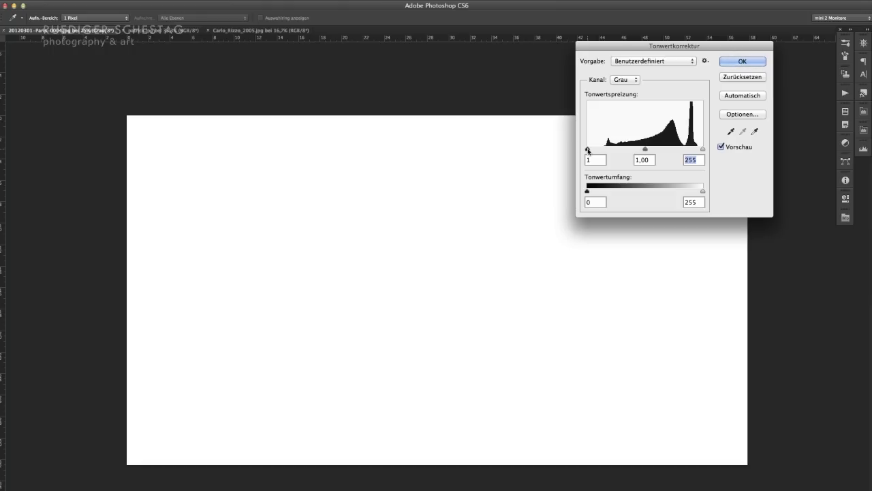
left_click_drag(588, 151, 587, 150)
left_click(587, 150)
Raise the black input while watching shadow clipping, comparing before/after, to about 50.
left_click_drag(587, 149, 606, 150)
left_click(597, 149)
left_click_drag(606, 148, 605, 148)
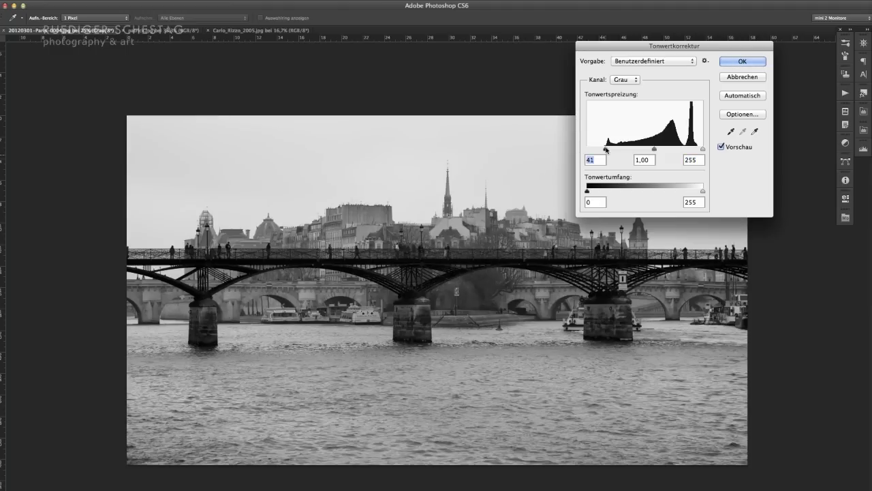
left_click(721, 147)
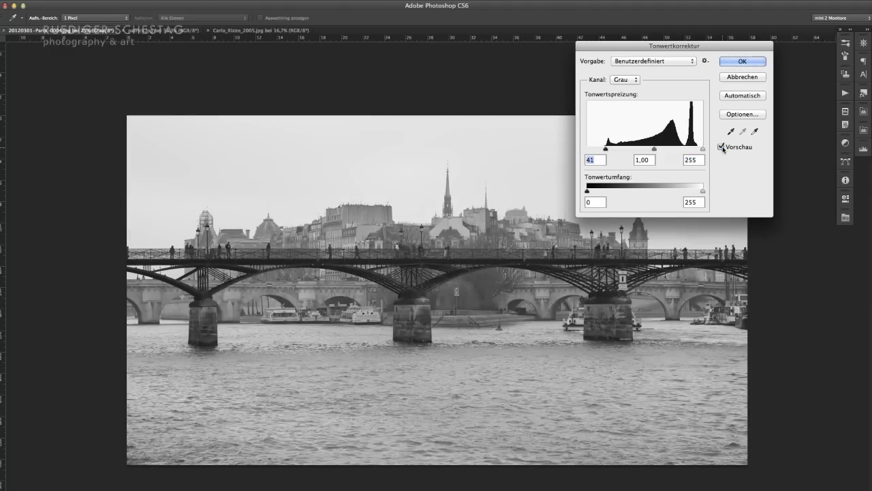
left_click(721, 147)
left_click(721, 146)
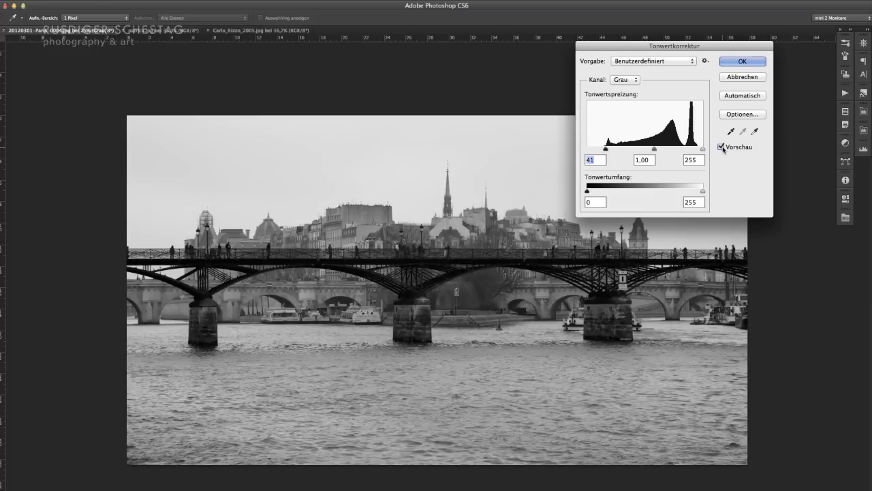
left_click(606, 149, "alt")
left_click_drag(606, 149, 609, 149)
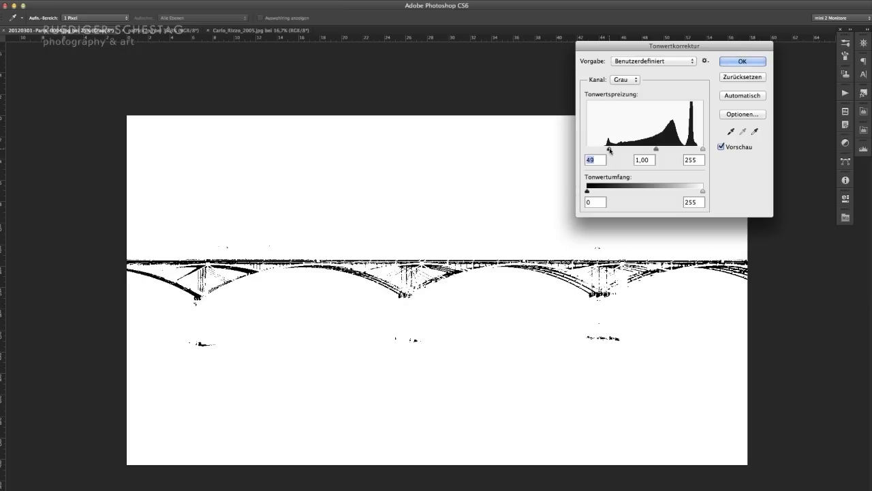
left_click_drag(610, 150, 612, 150)
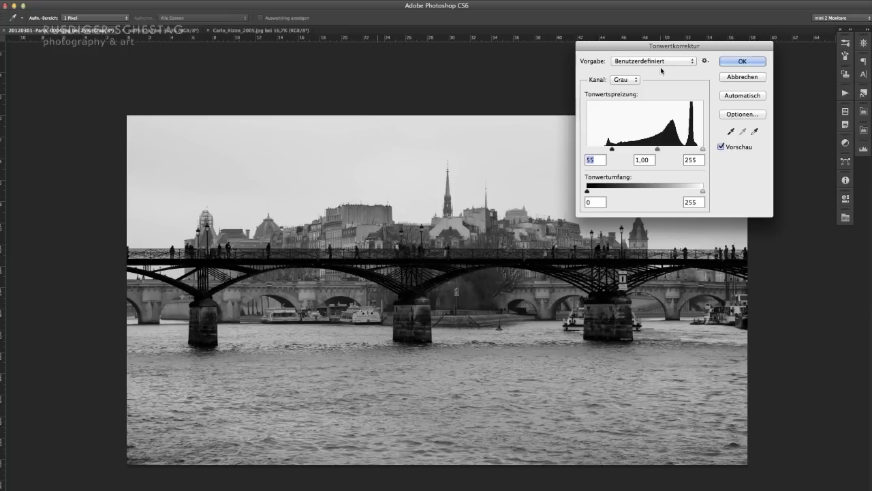
Lower the Levels white input to 215 using the highlight clipping preview, then compare before/after.
left_click_drag(710, 45, 151, 52)
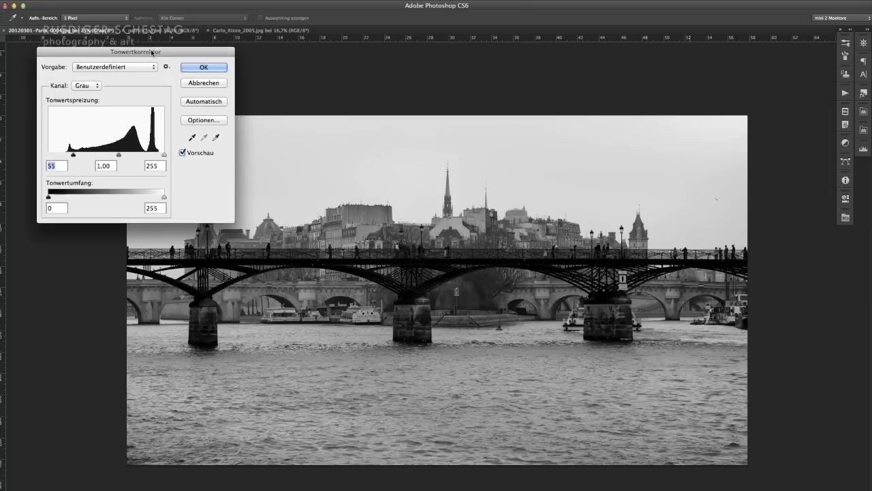
left_click(164, 155, "alt")
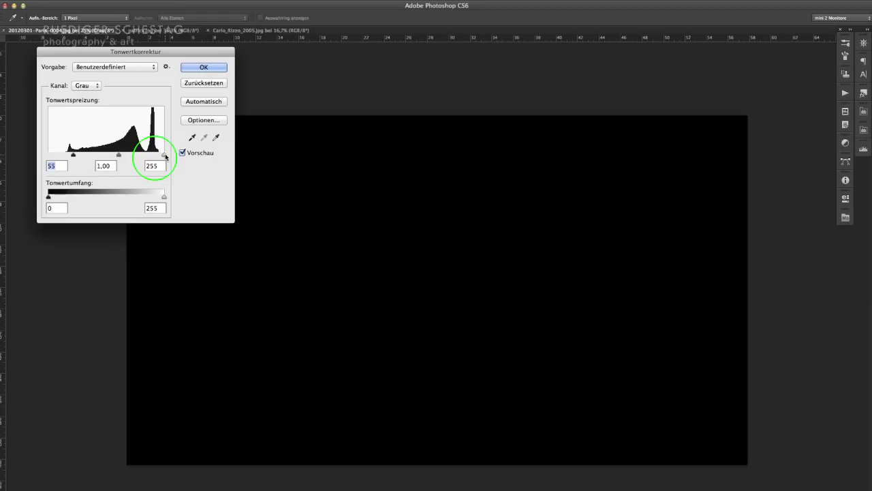
left_click_drag(165, 156, 158, 156)
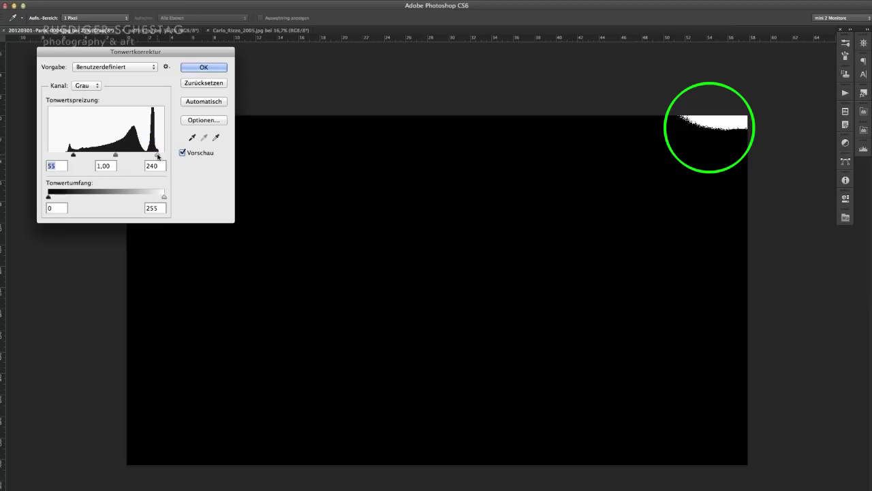
left_click(158, 156, "alt")
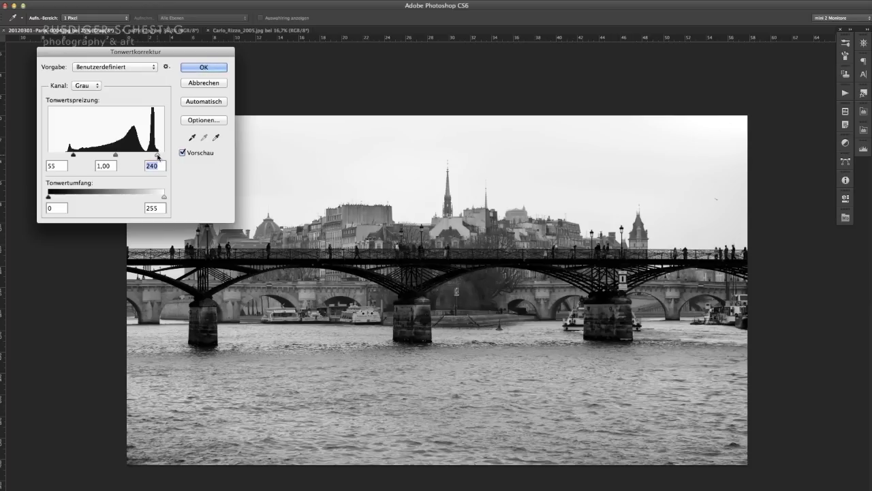
left_click_drag(158, 156, 146, 157)
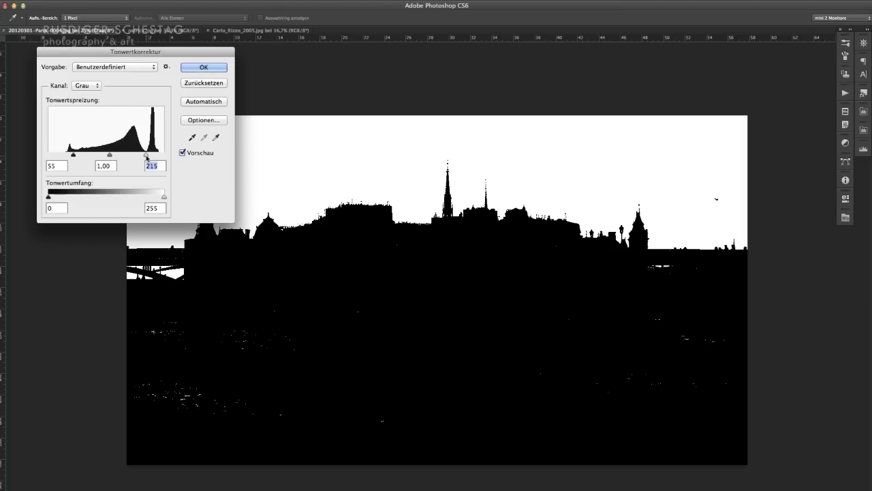
left_click_drag(146, 157, 146, 158)
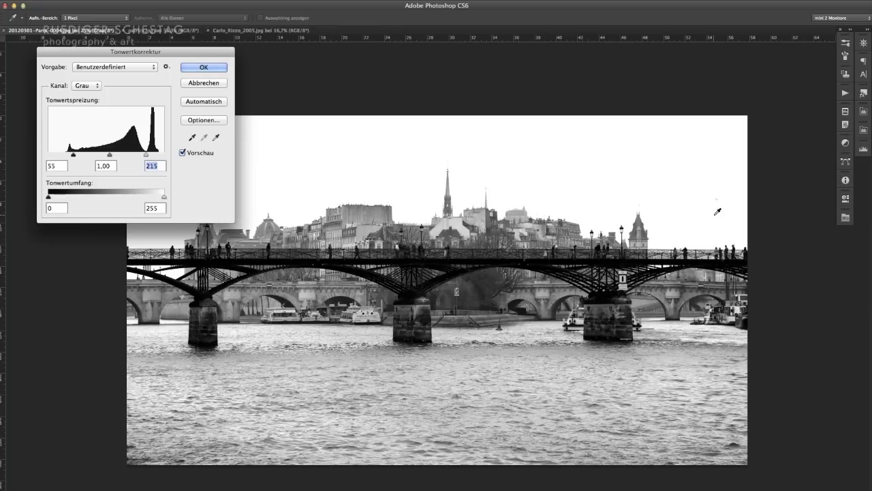
left_click(183, 153)
left_click(182, 153)
Adjust the midtone gamma, commit the Levels correction, and switch to the grayscale portrait.
left_click(183, 153)
left_click(183, 153)
mouse_move(112, 158)
left_mouse_down()
mouse_move(88, 157)
mouse_move(113, 158)
mouse_move(104, 157)
left_mouse_up()
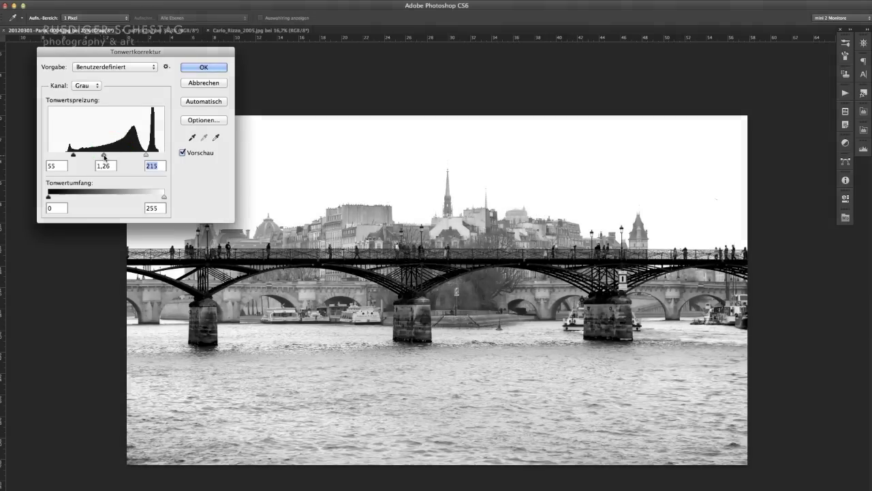
left_click(104, 157)
left_click(203, 68)
key("g")
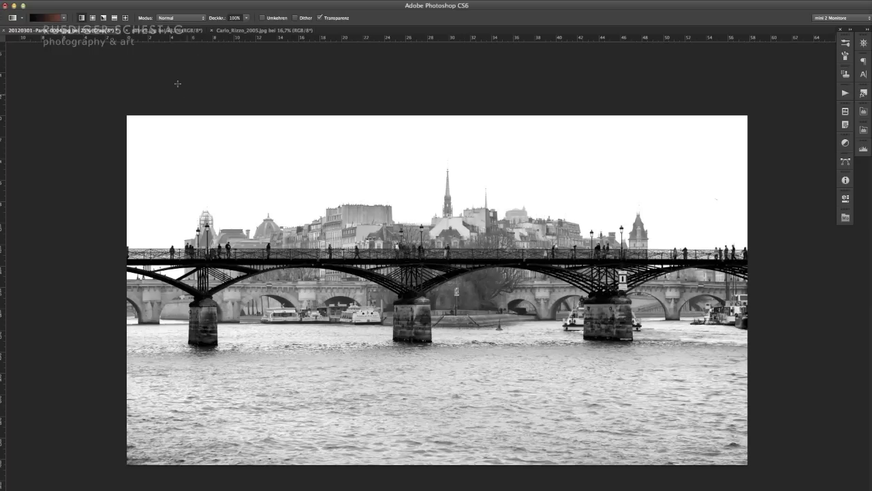
left_click(170, 30)
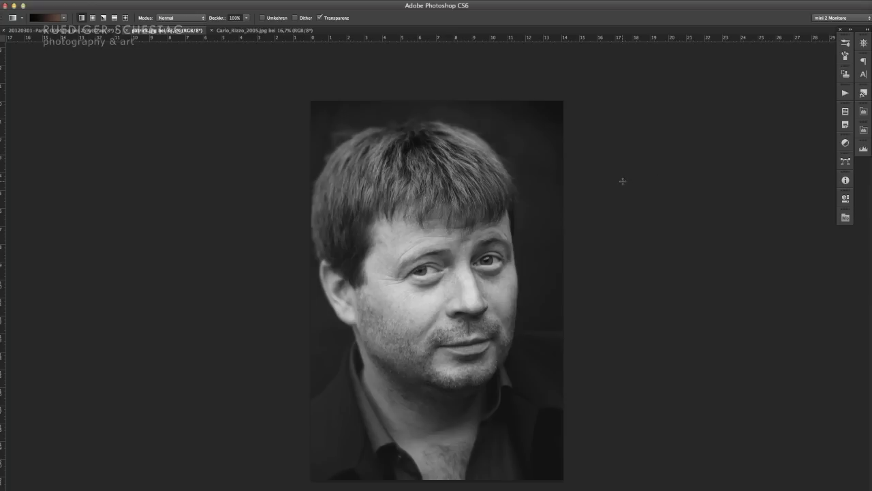
Open Levels on the portrait and set the black point to 21 using the clipping preview.
key("ctrl+l")
mouse_move(135, 48)
left_mouse_down()
mouse_move(305, 90)
mouse_move(648, 80)
left_mouse_up()
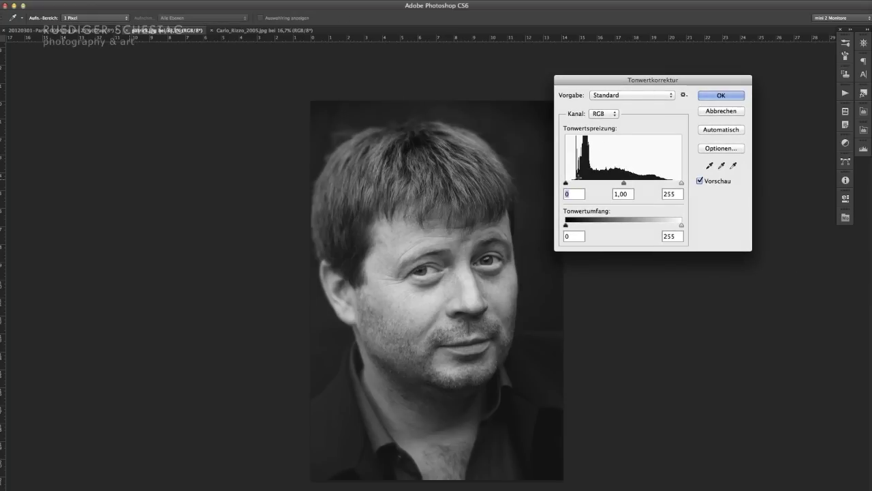
left_click_drag(567, 186, 564, 184)
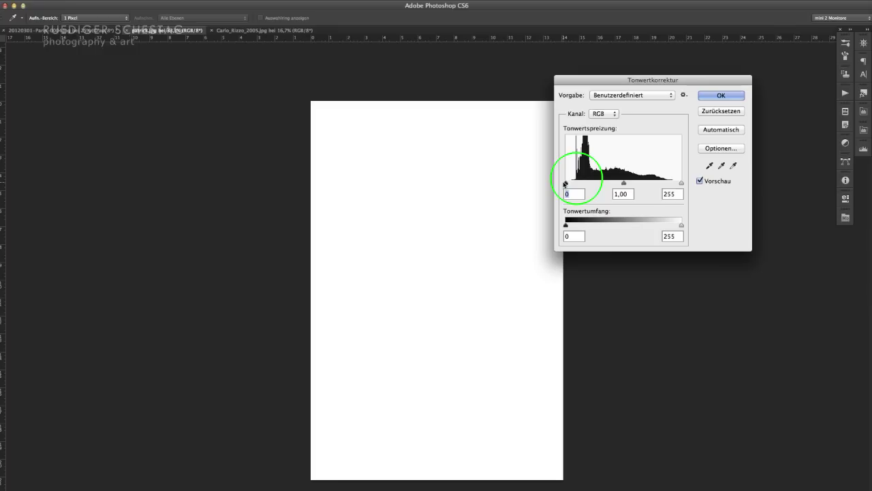
left_click(683, 183)
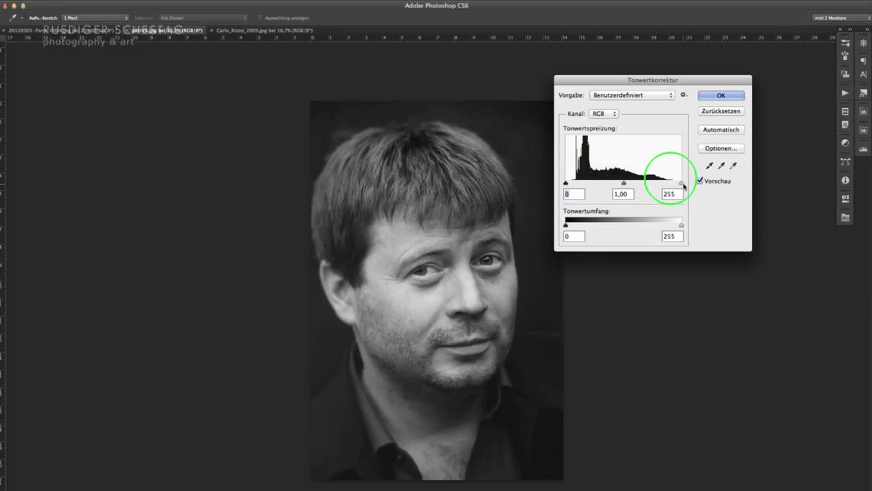
left_click(682, 183, "alt")
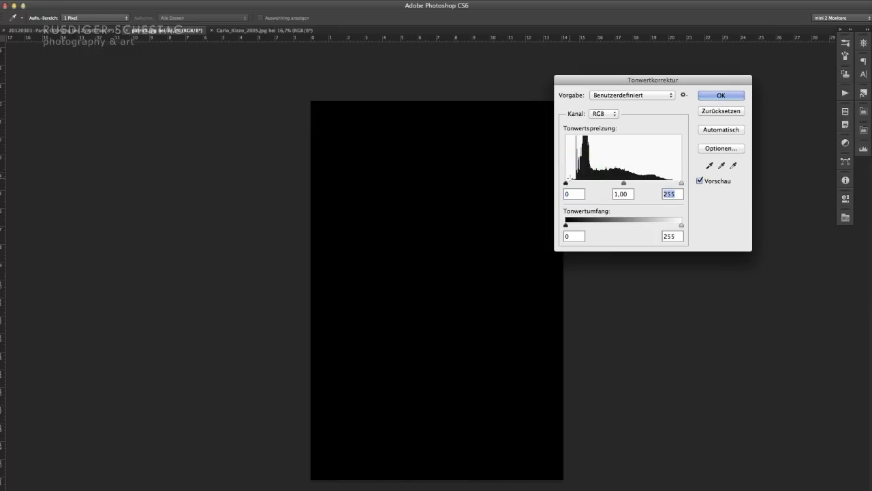
left_click_drag(565, 183, 577, 184)
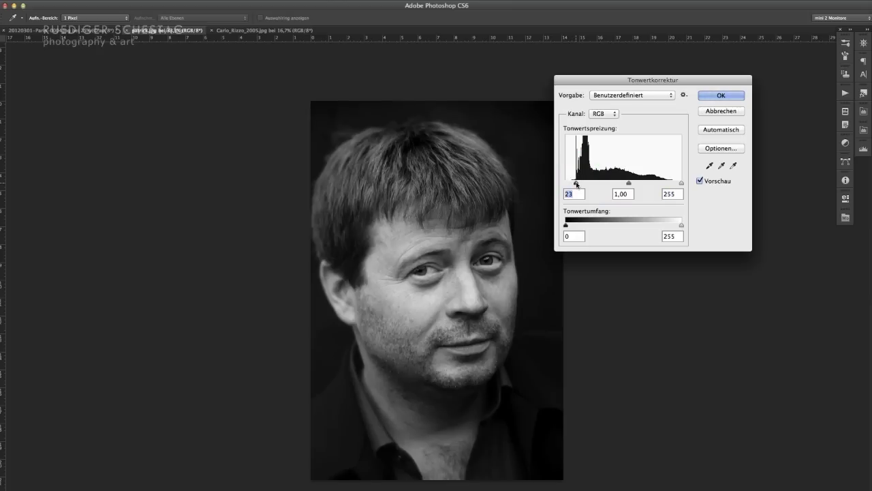
left_click(576, 184, "alt")
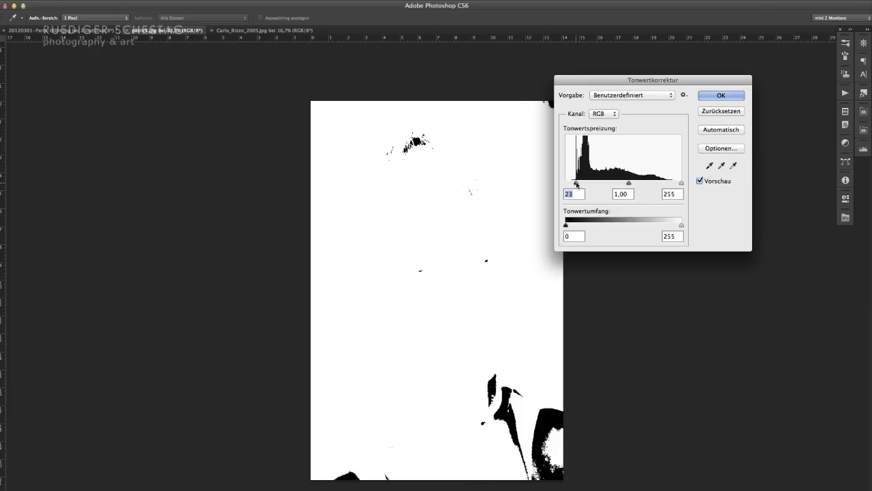
left_click_drag(577, 185, 577, 184)
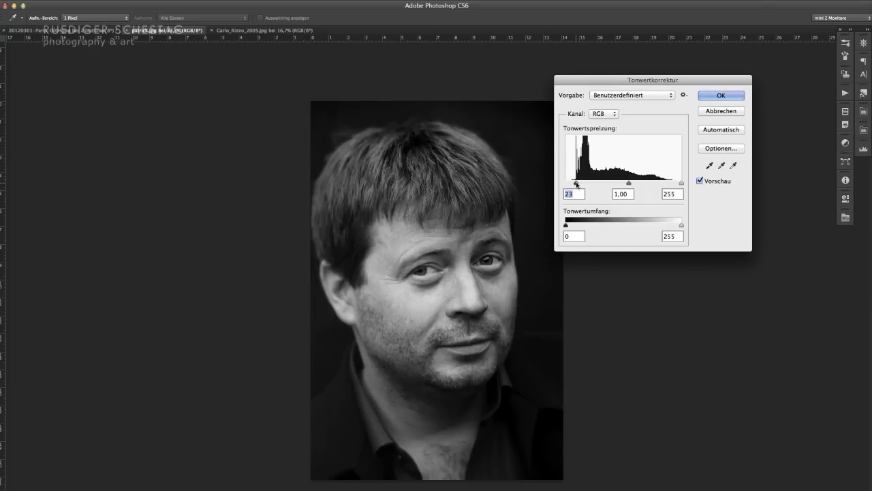
left_click(577, 184, "alt")
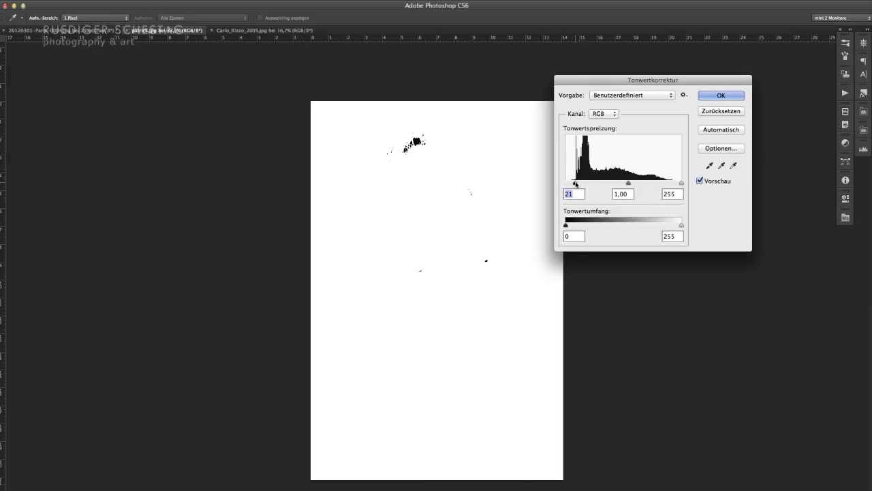
left_click_drag(576, 184, 576, 184)
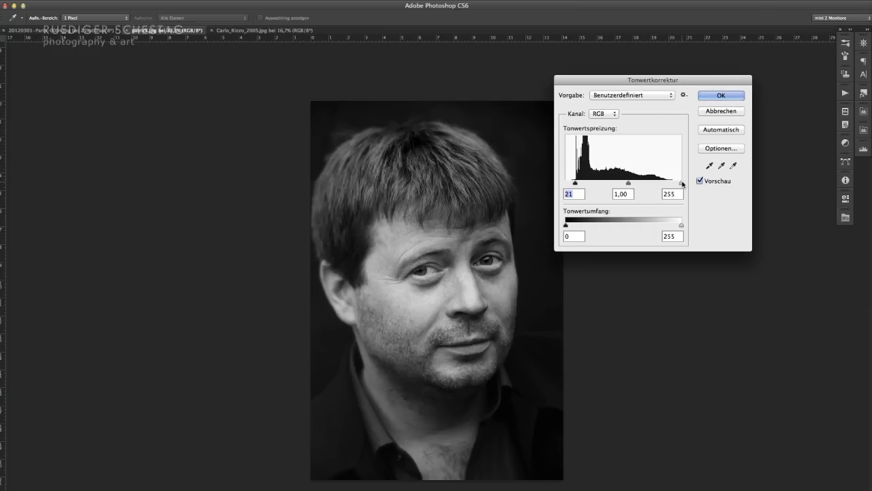
Set white point 226, black point 18 and midtones 1,03, compare, and apply Levels.
left_click_drag(681, 183, 671, 184)
left_click_drag(575, 184, 574, 184)
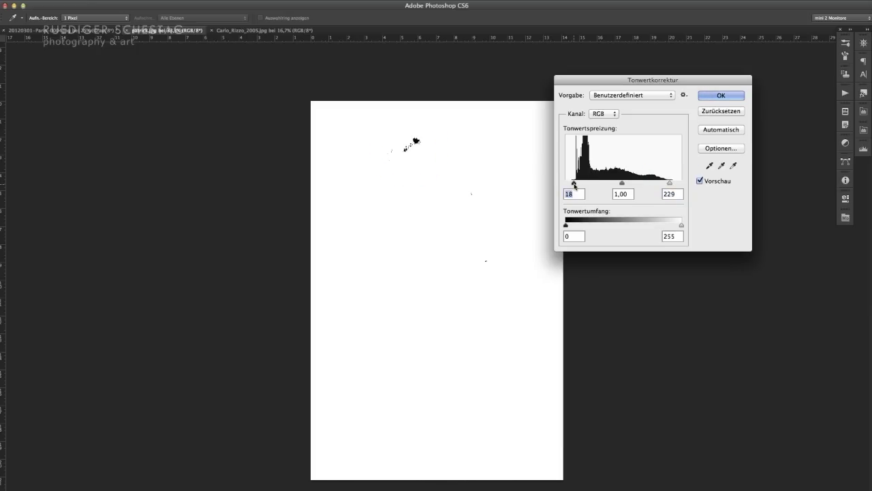
left_click_drag(670, 184, 670, 184)
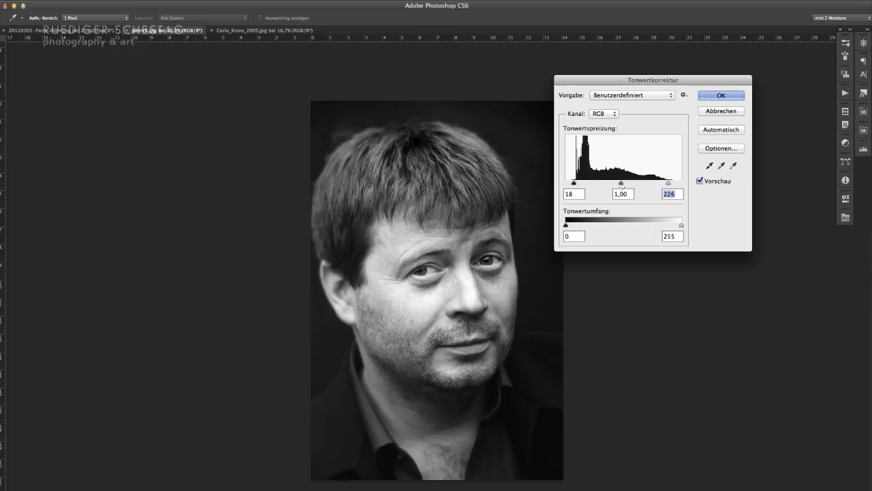
left_click_drag(621, 184, 621, 184)
left_click(700, 180)
left_click(700, 181)
left_click(700, 181)
left_click(700, 181)
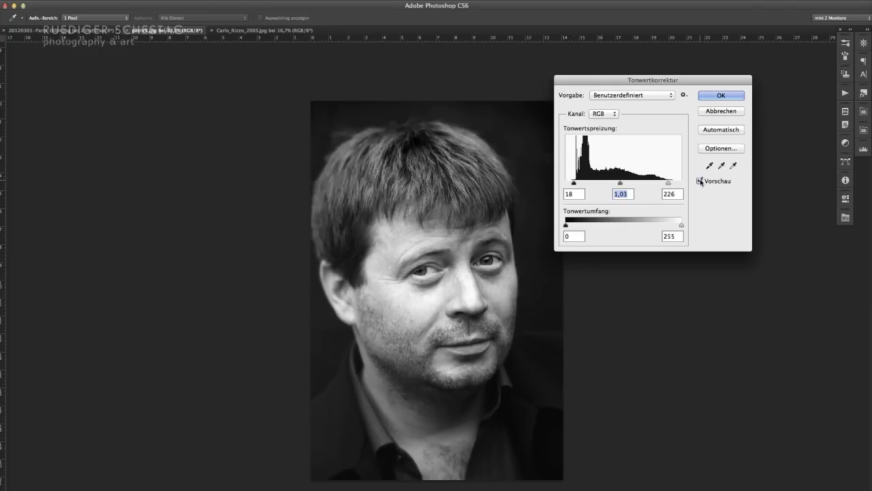
left_click(719, 97)
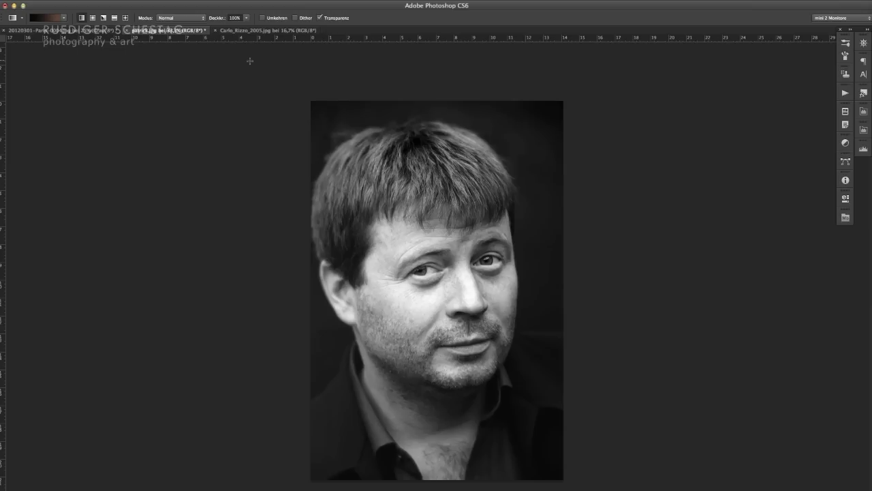
left_click(62, 31)
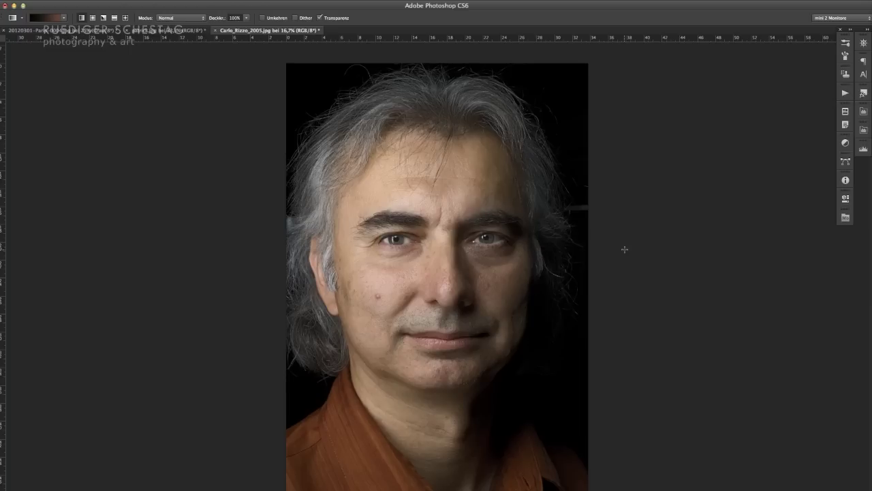
Desaturate the portrait with Hue/Saturation at saturation -100 and apply it.
key("ctrl+u")
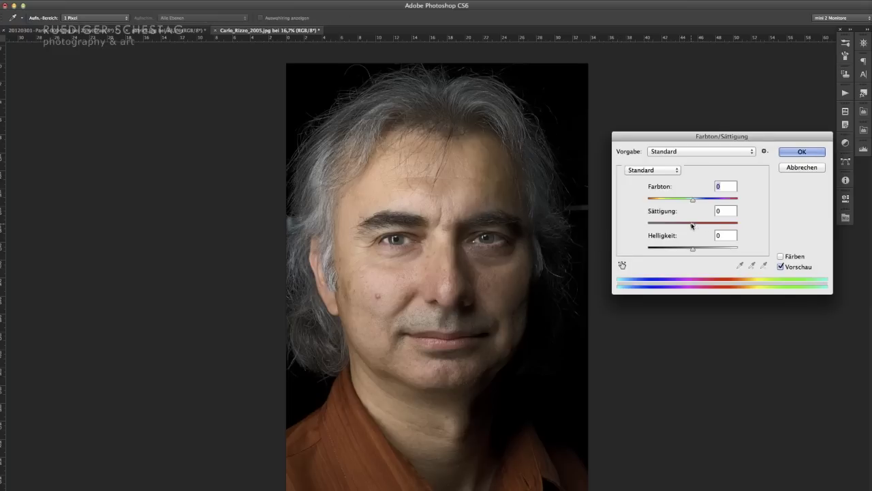
left_click_drag(694, 227, 647, 224)
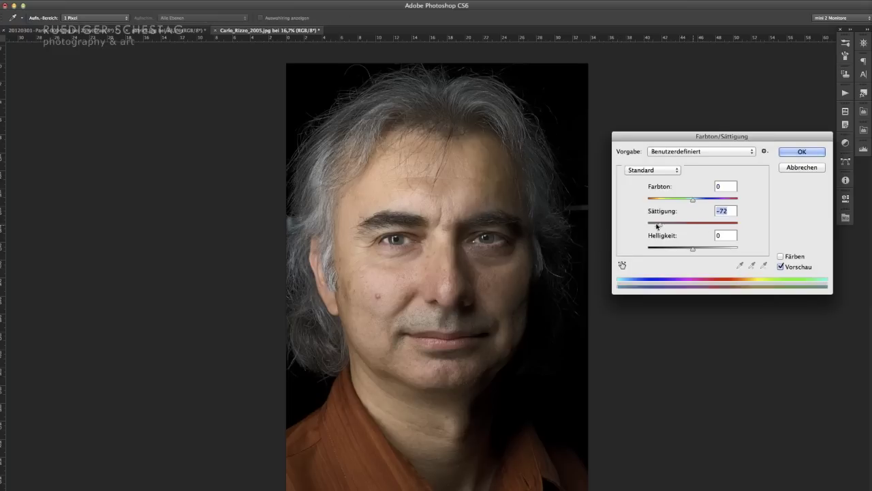
left_click(806, 151)
key("g")
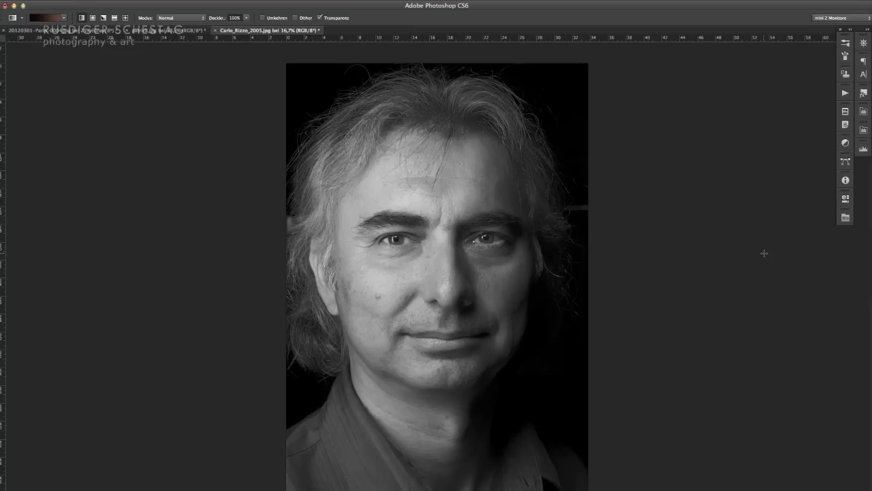
Open Curves on the black-and-white portrait and test moving the black and white points.
key("ctrl+m")
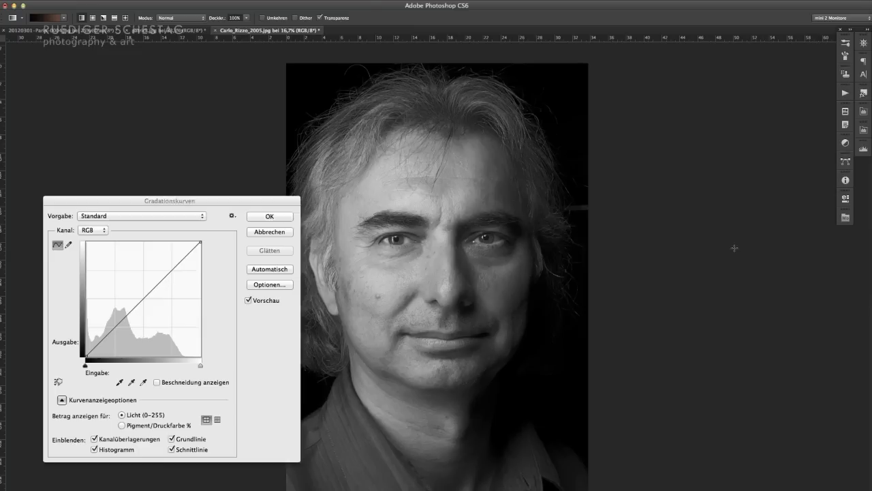
mouse_move(188, 204)
left_mouse_down()
mouse_move(181, 123)
mouse_move(172, 124)
left_mouse_up()
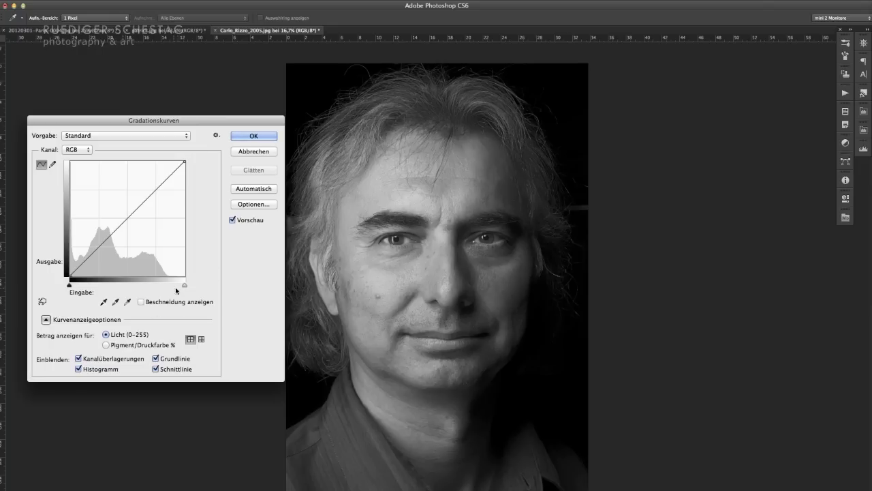
mouse_move(184, 285)
left_mouse_down()
mouse_move(167, 287)
mouse_move(184, 286)
left_mouse_up()
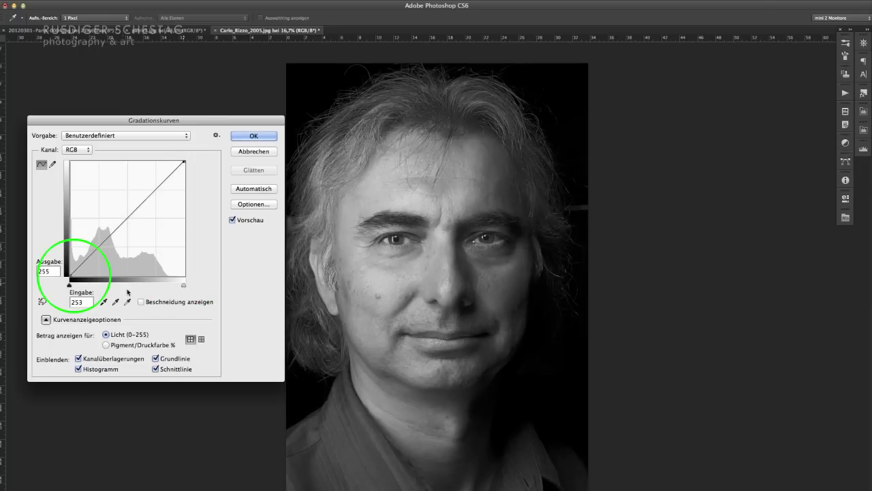
mouse_move(70, 286)
left_mouse_down()
mouse_move(79, 286)
mouse_move(70, 287)
left_mouse_up()
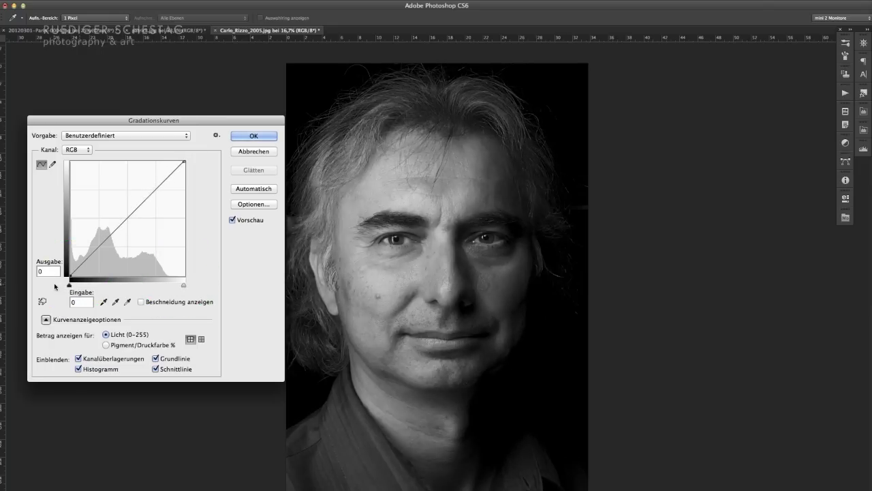
mouse_move(183, 286)
left_mouse_down()
mouse_move(167, 286)
mouse_move(184, 286)
left_mouse_up()
Set the curve white point to 223 with clipping display on, then compare with the original.
left_click(140, 302)
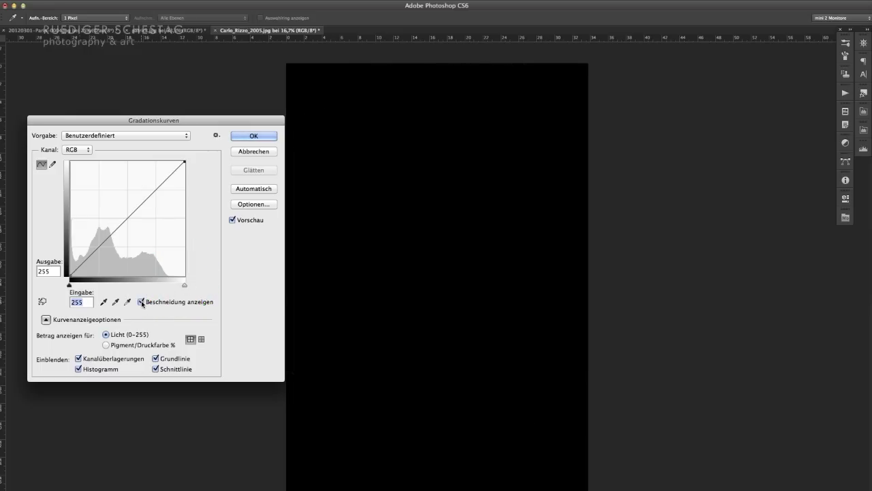
left_click_drag(184, 285, 168, 285)
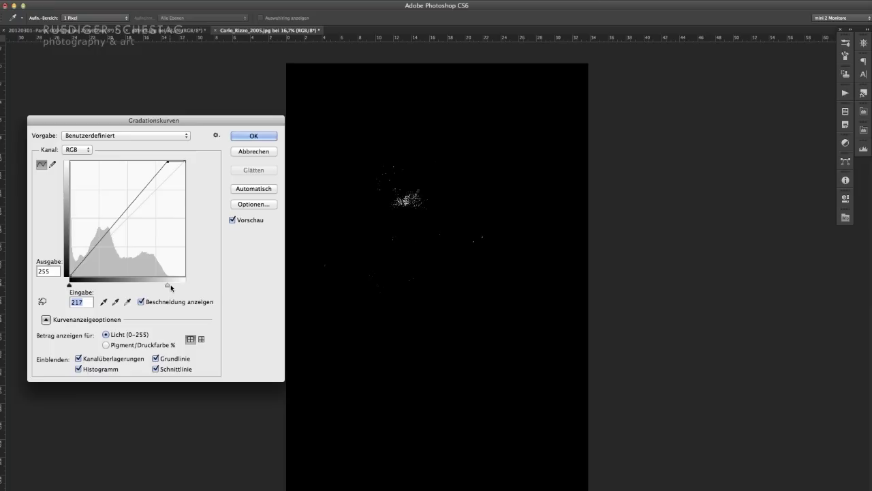
mouse_move(71, 285)
left_mouse_down()
mouse_move(79, 288)
mouse_move(68, 285)
left_mouse_up()
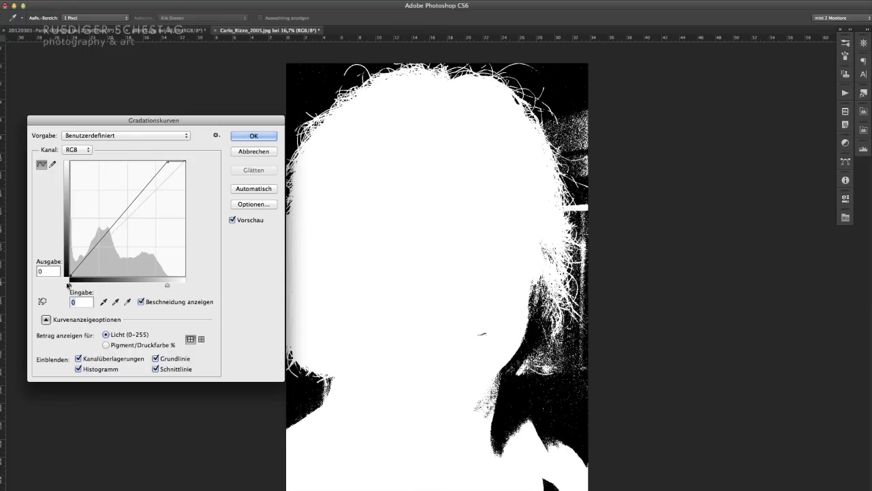
left_click_drag(169, 286, 169, 285)
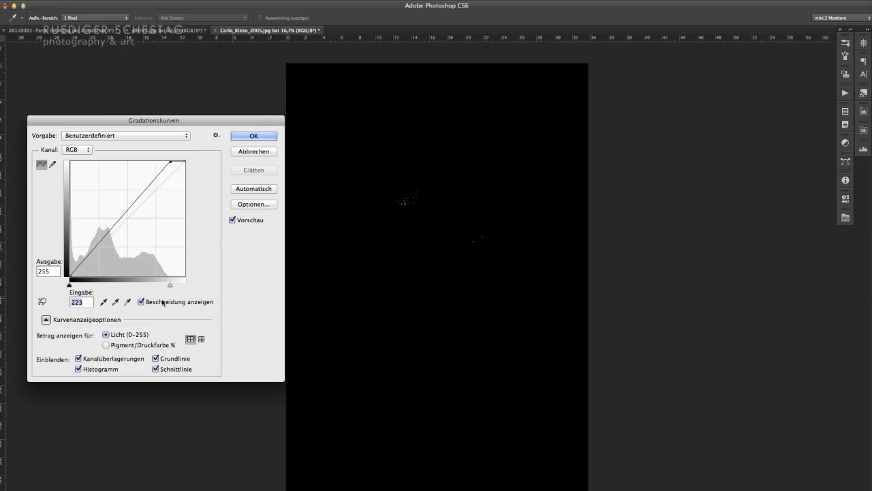
left_click(141, 302)
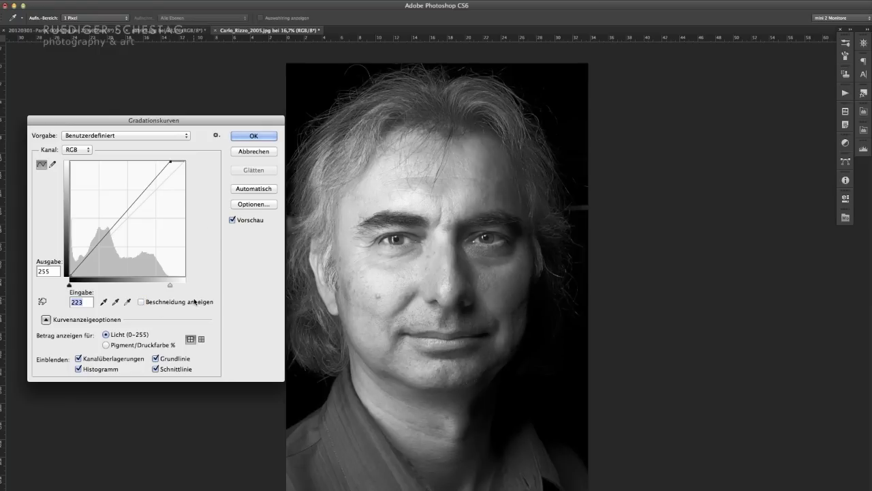
left_click(233, 220)
Add an upper midtone point and a shadow point to the curve, comparing before and after.
left_click(233, 220)
left_click(232, 221)
left_click(232, 220)
left_click_drag(137, 199, 135, 196)
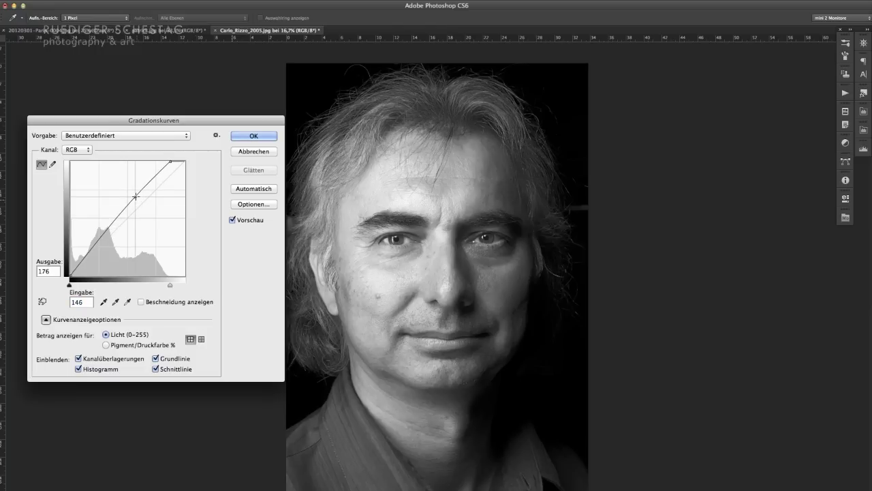
left_click_drag(101, 238, 102, 243)
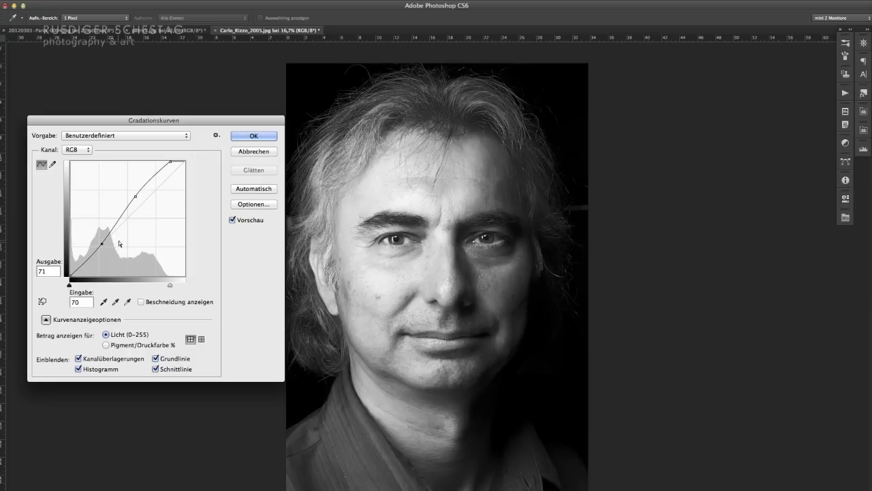
left_click(232, 220)
left_click_drag(103, 244, 110, 238)
Brighten the midtone point, pull the shadow point down, and add a highlight point at 182/223.
left_click_drag(133, 196, 127, 208)
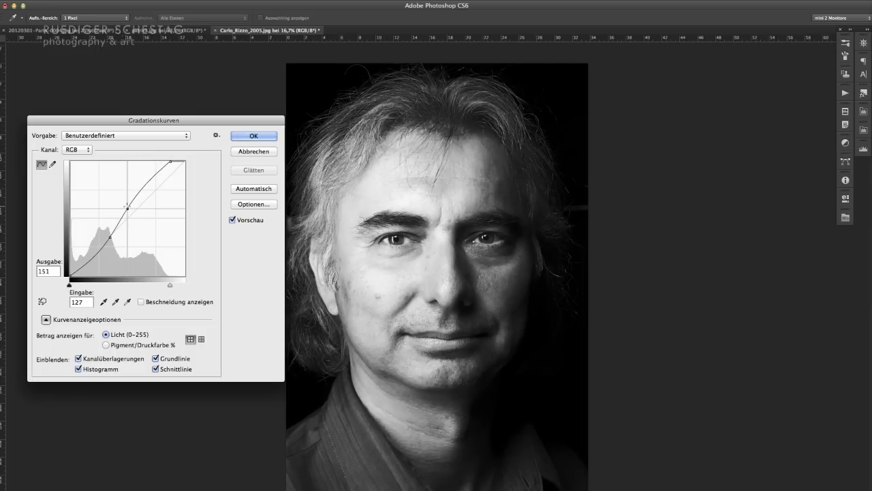
left_click(108, 239)
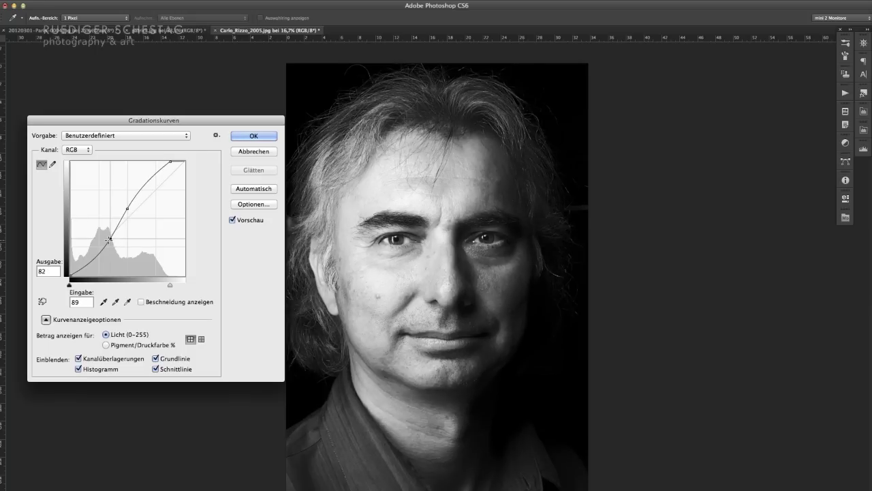
left_click_drag(108, 238, 83, 261)
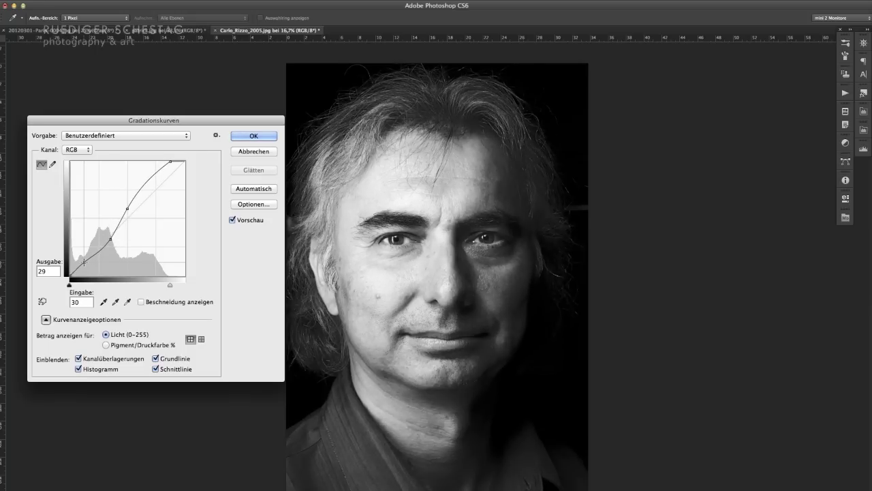
left_click(153, 178)
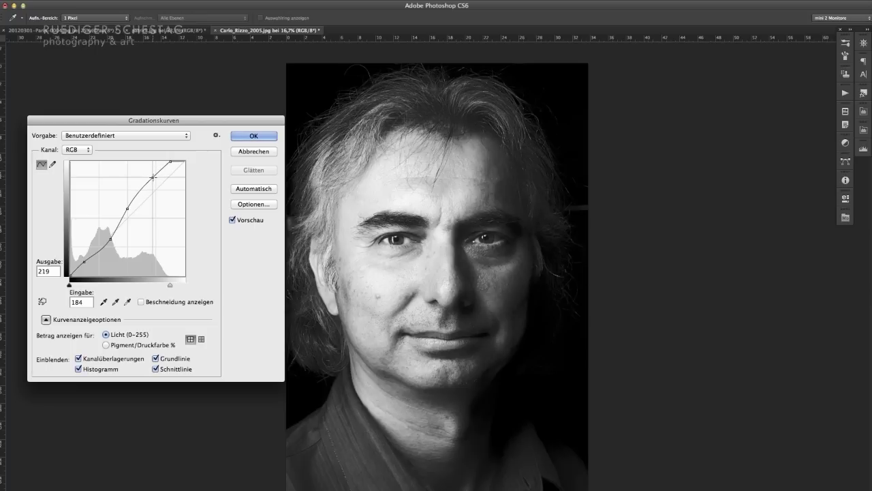
left_click(128, 209)
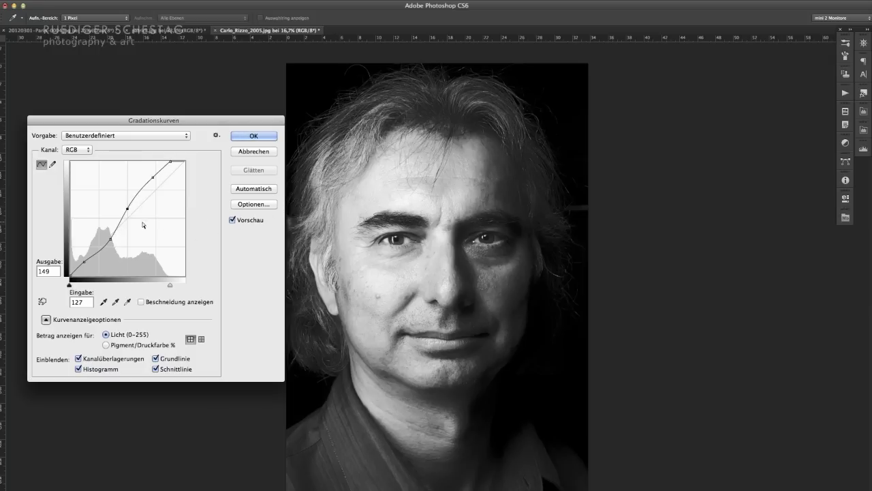
left_click_drag(152, 177, 152, 175)
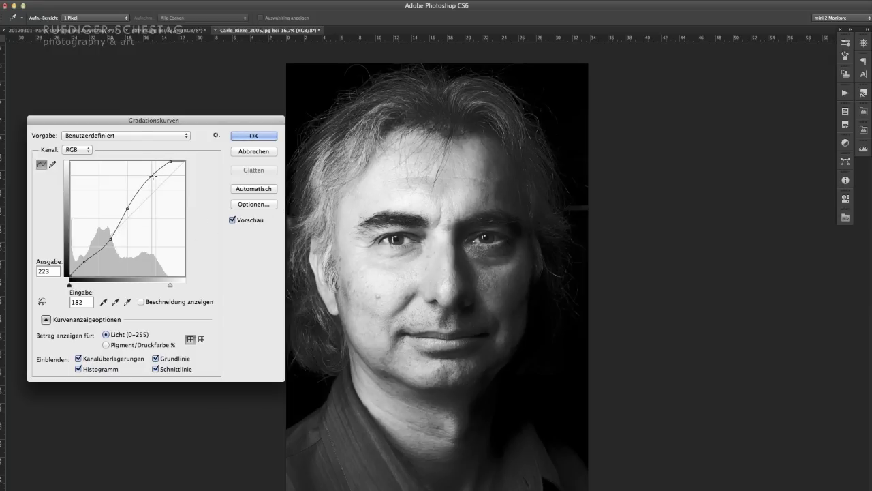
left_click(84, 262)
key("Down")
key("Down")
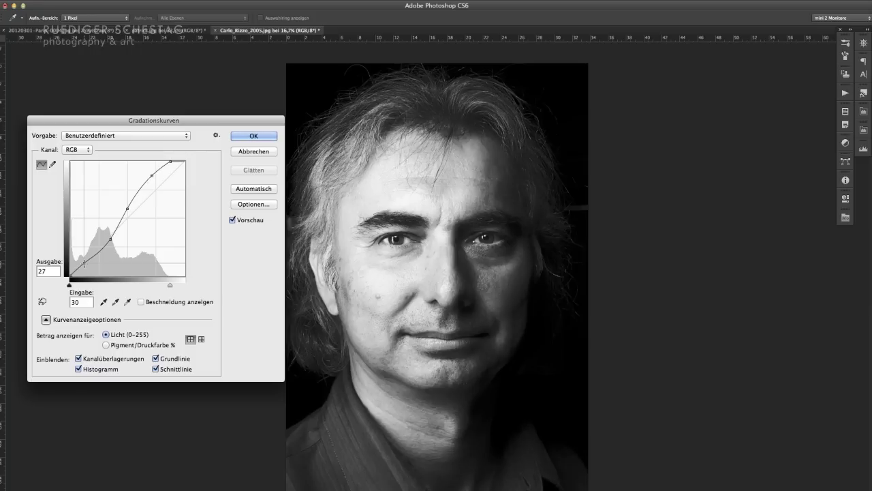
Fine-tune the highlight, midtone and shadow points into an S-curve with midtones near 131→146.
left_click(152, 173)
key("Up")
key("Up")
key("Up")
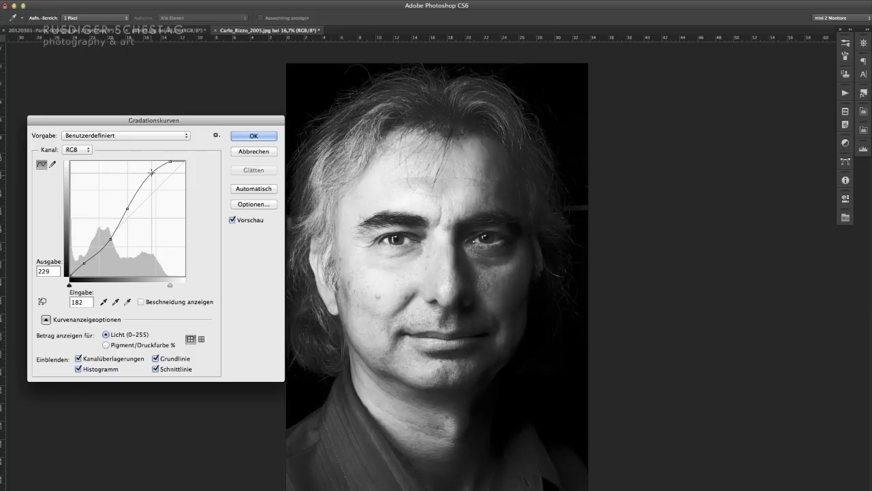
key("Down")
key("Down")
key("Down")
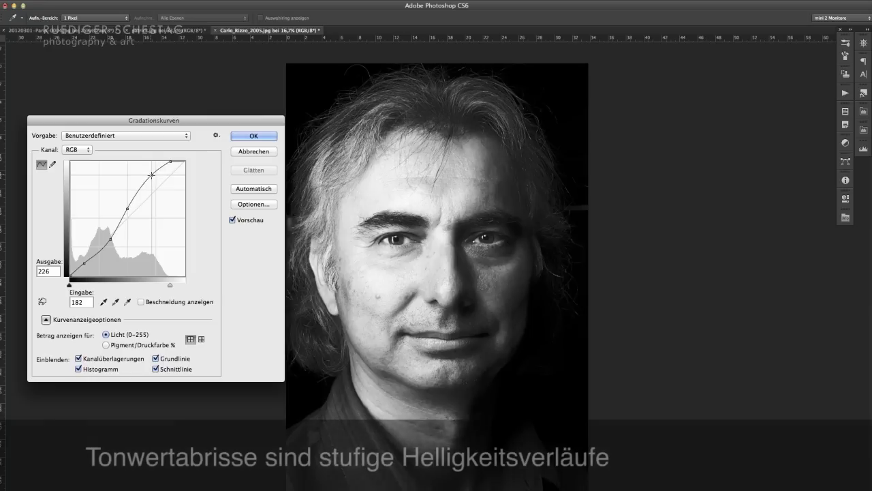
left_click_drag(152, 175, 111, 240)
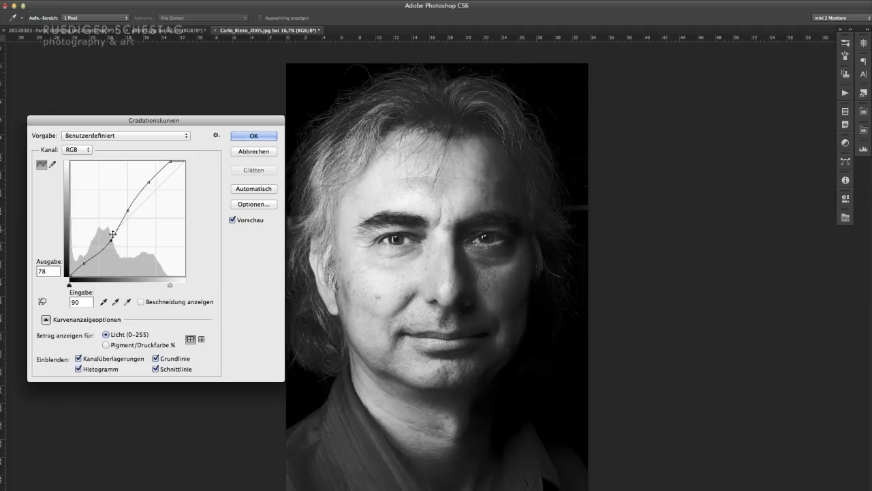
left_click_drag(126, 212, 127, 211)
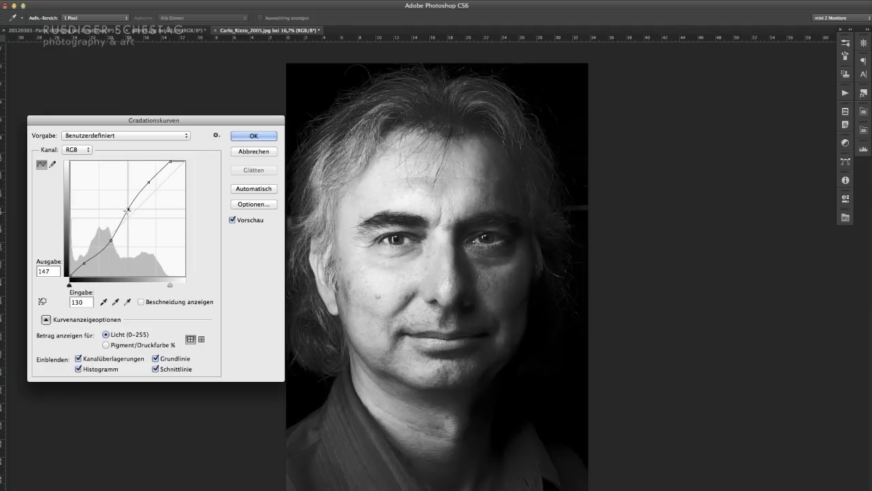
left_click_drag(109, 241, 131, 212)
left_click(128, 210)
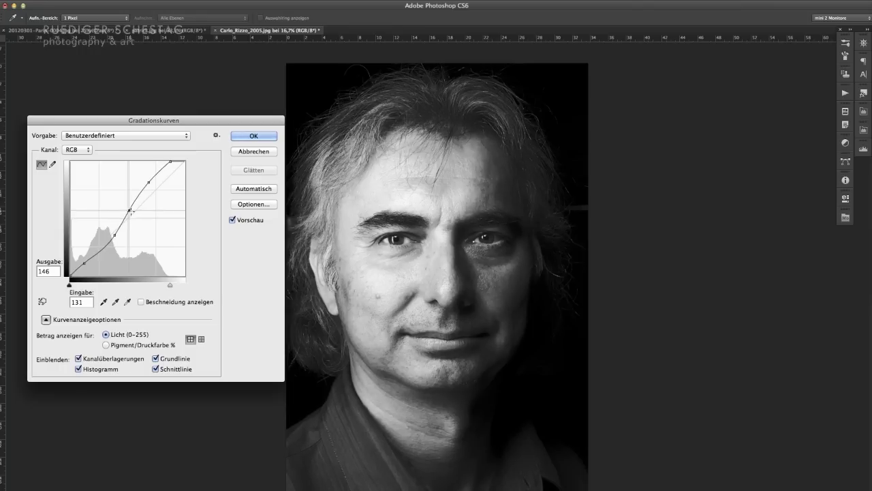
With clipping display on, move the curve white point to 216 and keep black at 0.
left_click(143, 302)
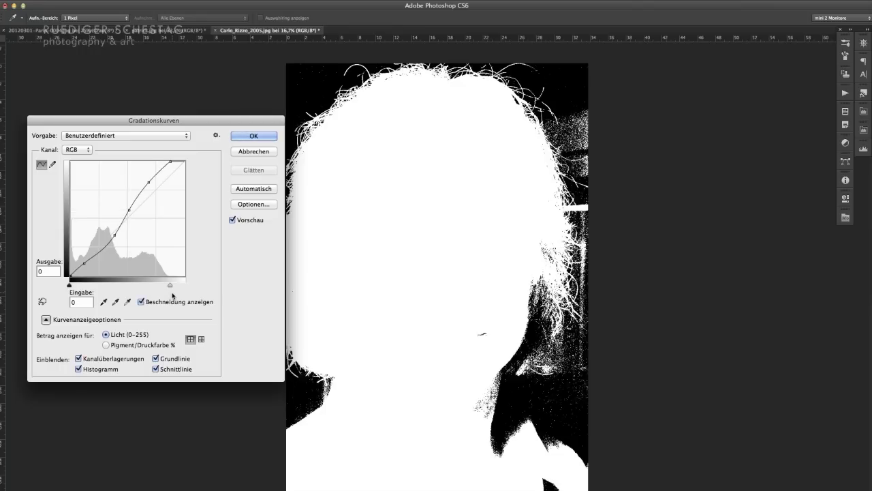
left_click(169, 287)
left_click_drag(170, 287, 168, 287)
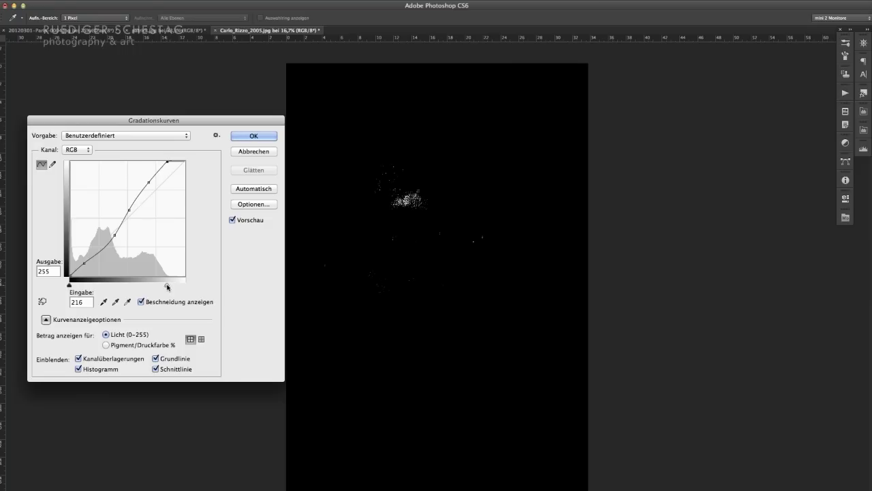
left_click(70, 286)
left_click_drag(71, 286, 69, 286)
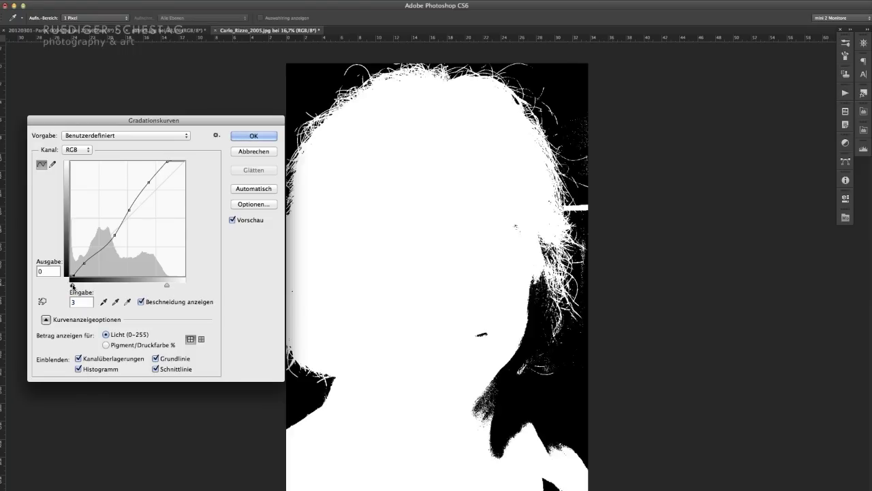
left_click(142, 302)
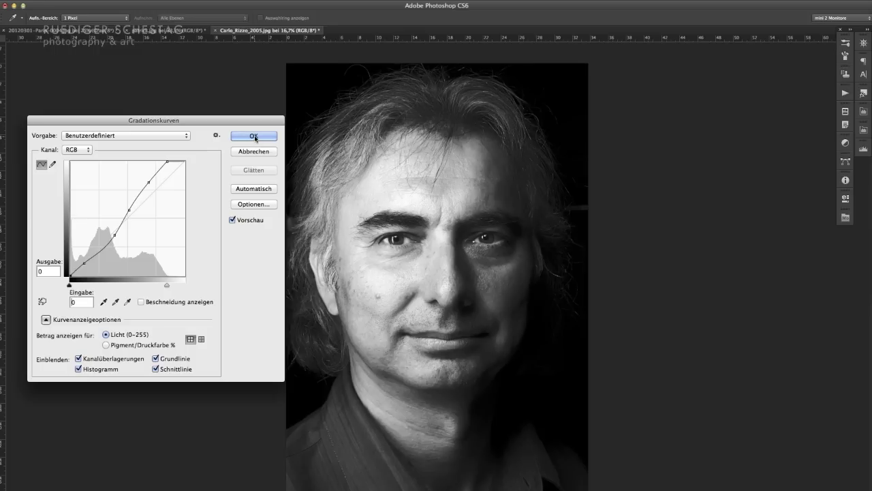
left_click(256, 137)
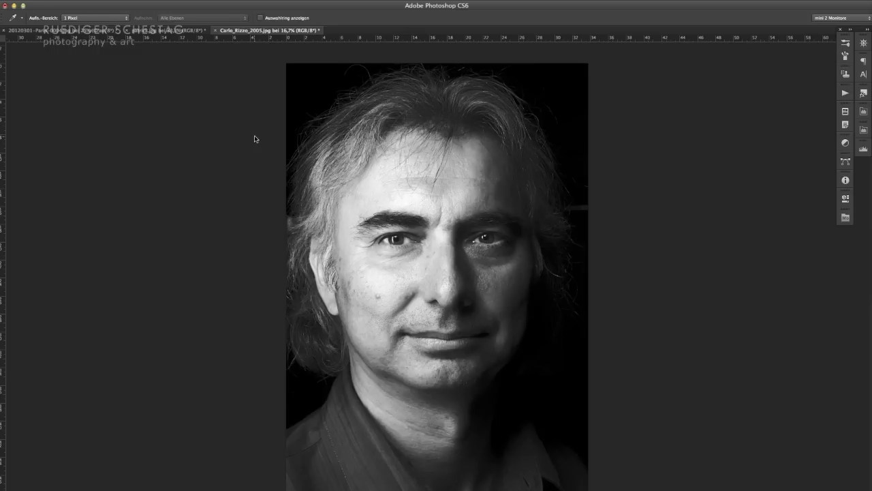